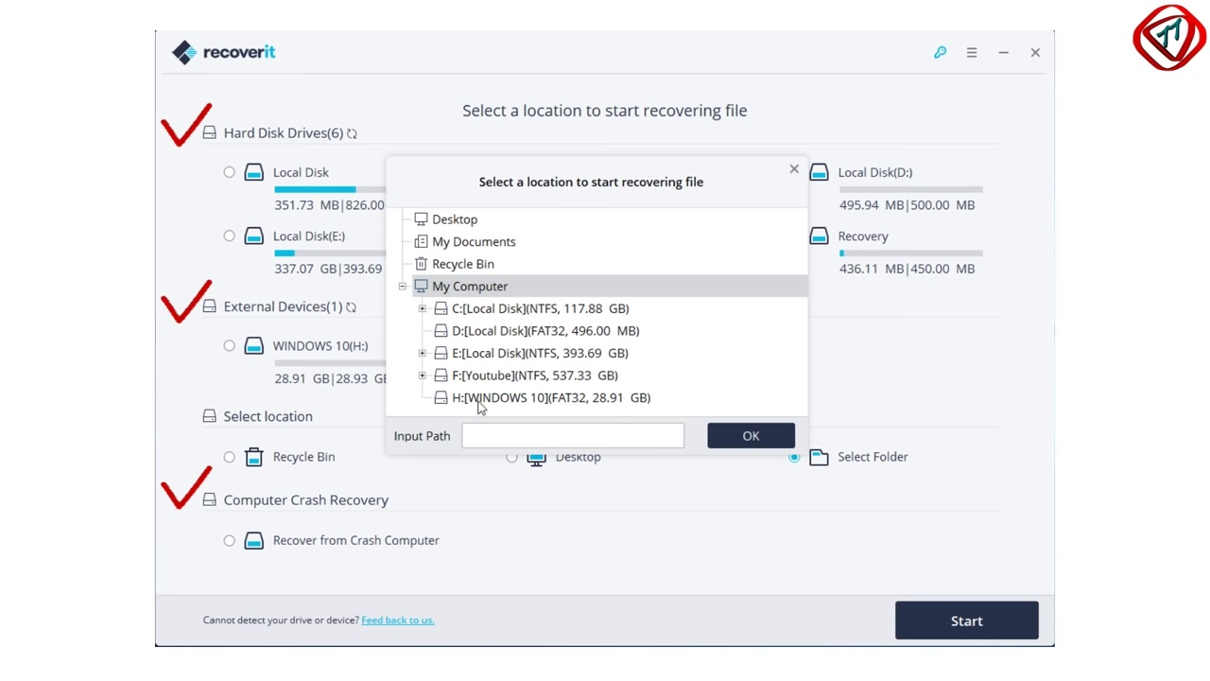
Scan drive H: [WINDOWS 10] for lost files until 5863 files are found.
left_click(478, 400)
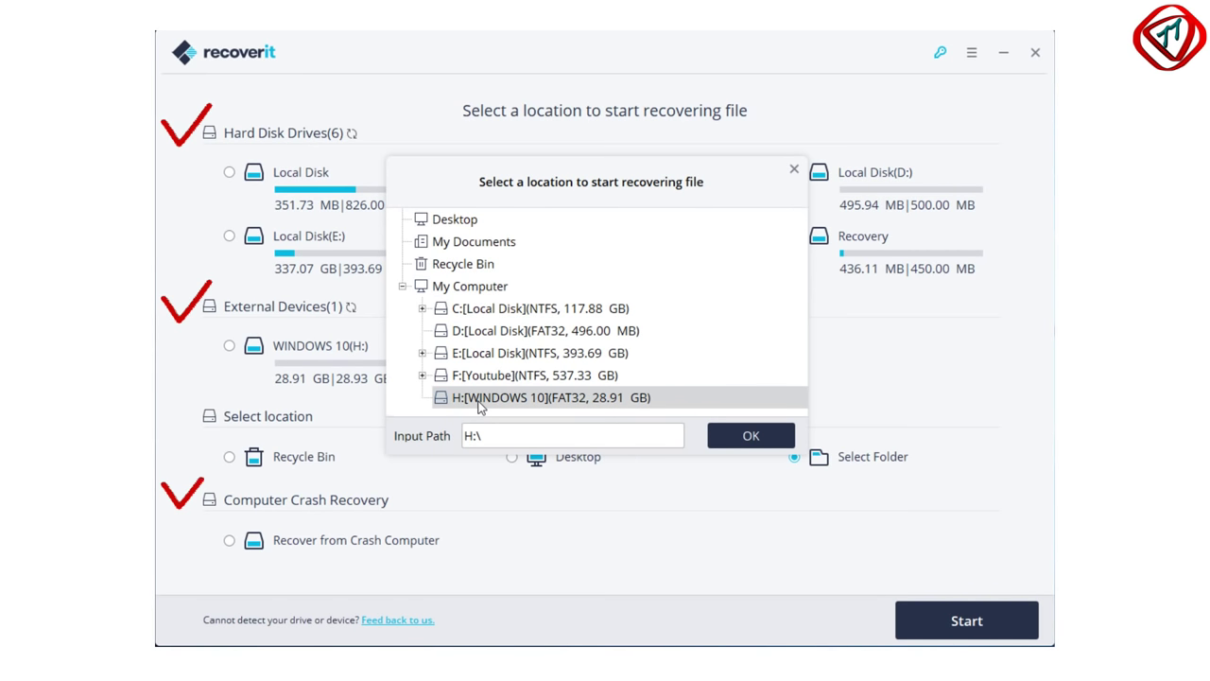
left_click(754, 443)
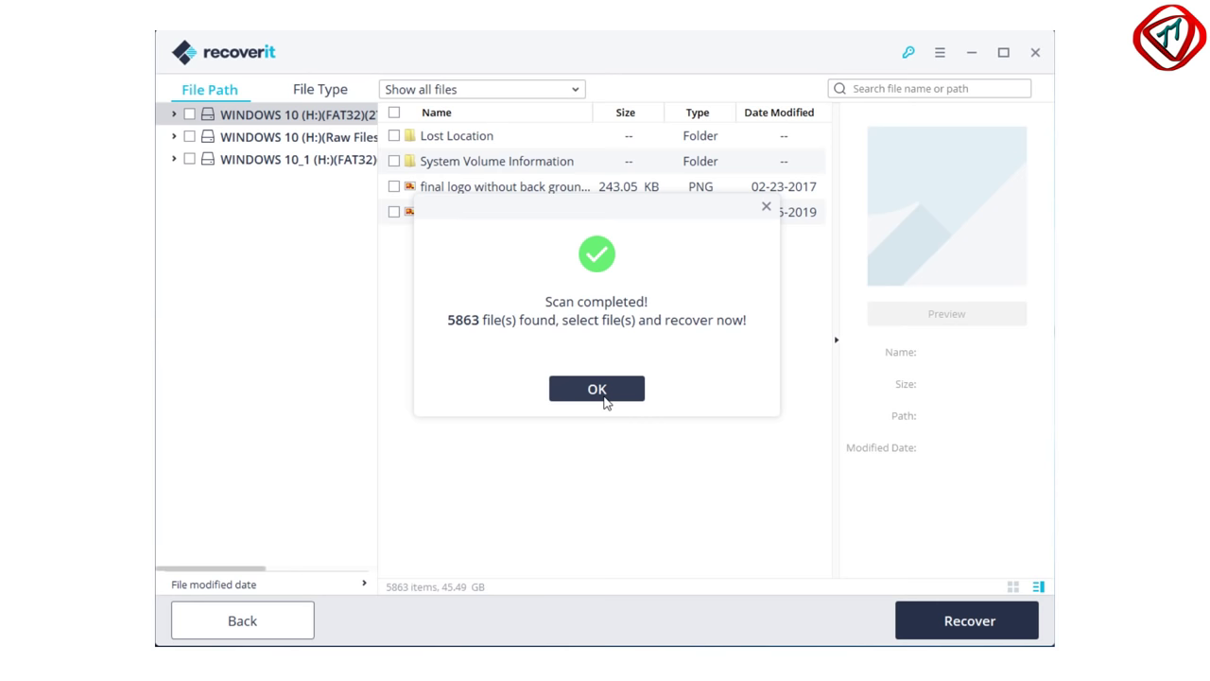
Dismiss the scan-complete notice and preview the final logo PNG at full size.
left_click(606, 389)
left_click(540, 187)
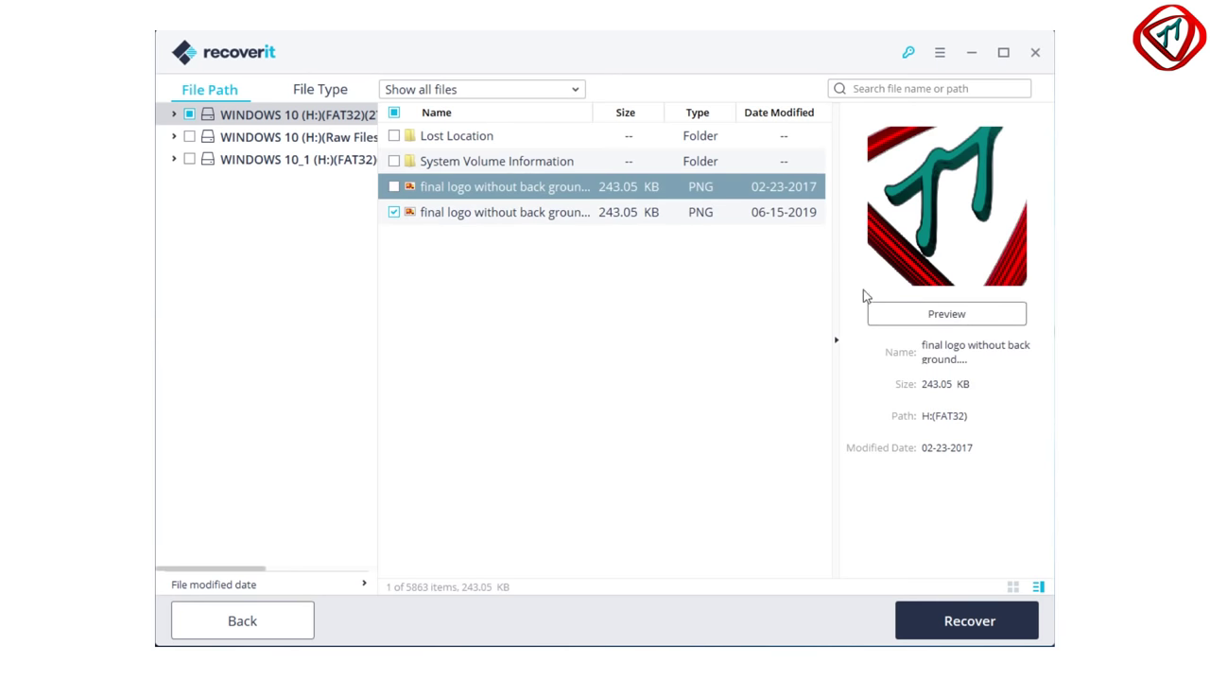
left_click(948, 315)
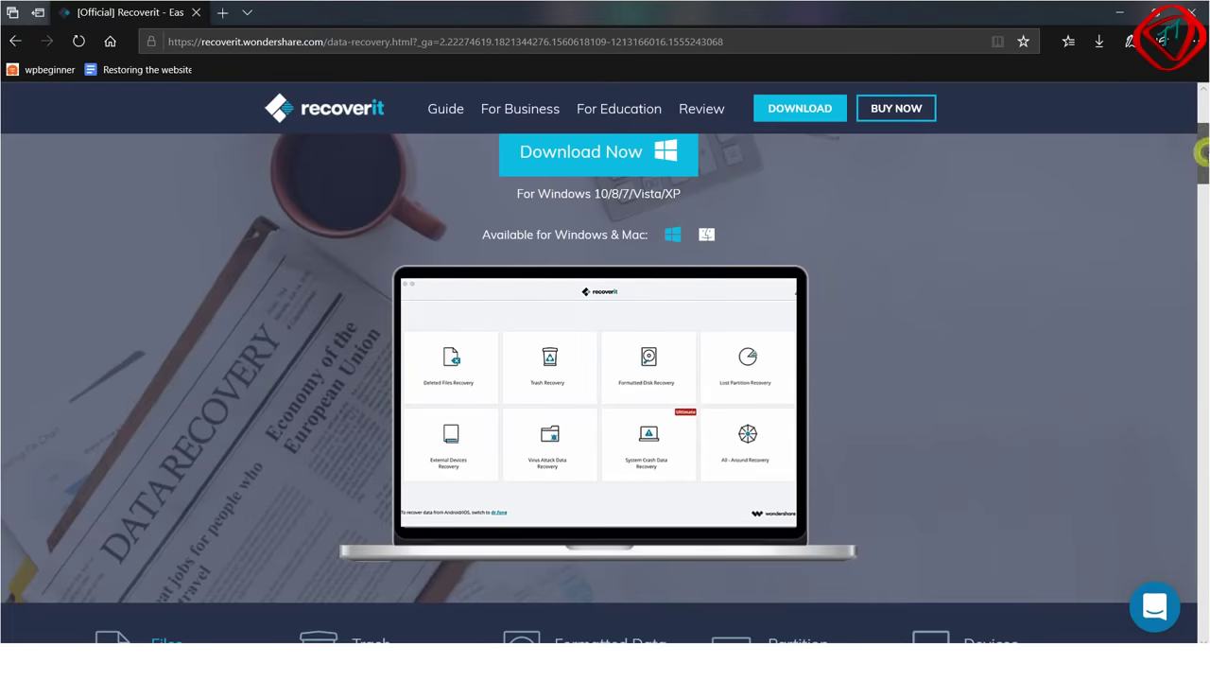
left_click_drag(1201, 151, 1207, 291)
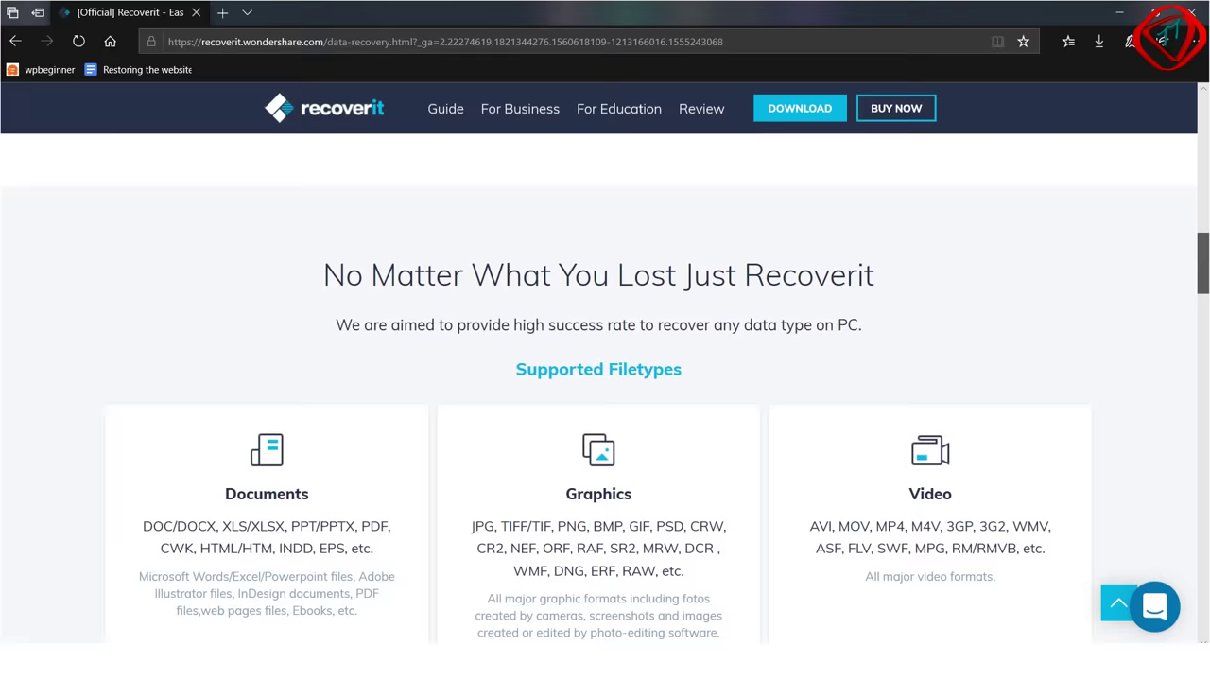
From the Recoverit homepage, download the Windows version and start its installation.
left_click_drag(1206, 291, 1206, 397)
key("alt+Left")
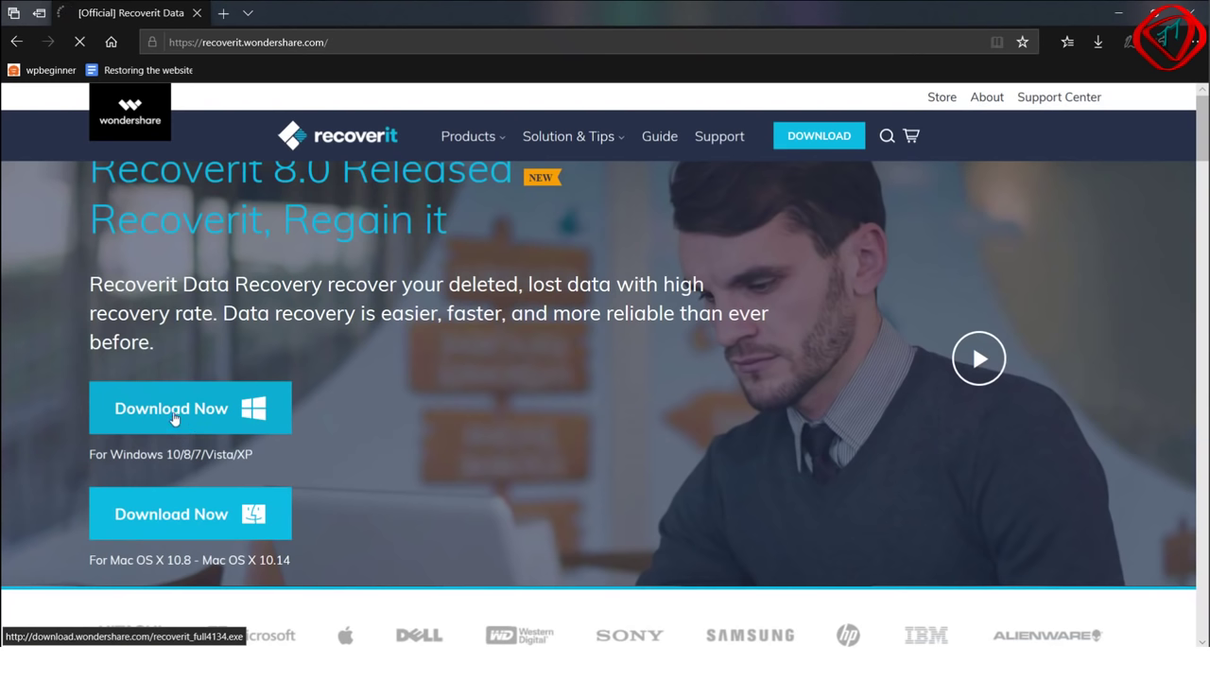
left_click(174, 418)
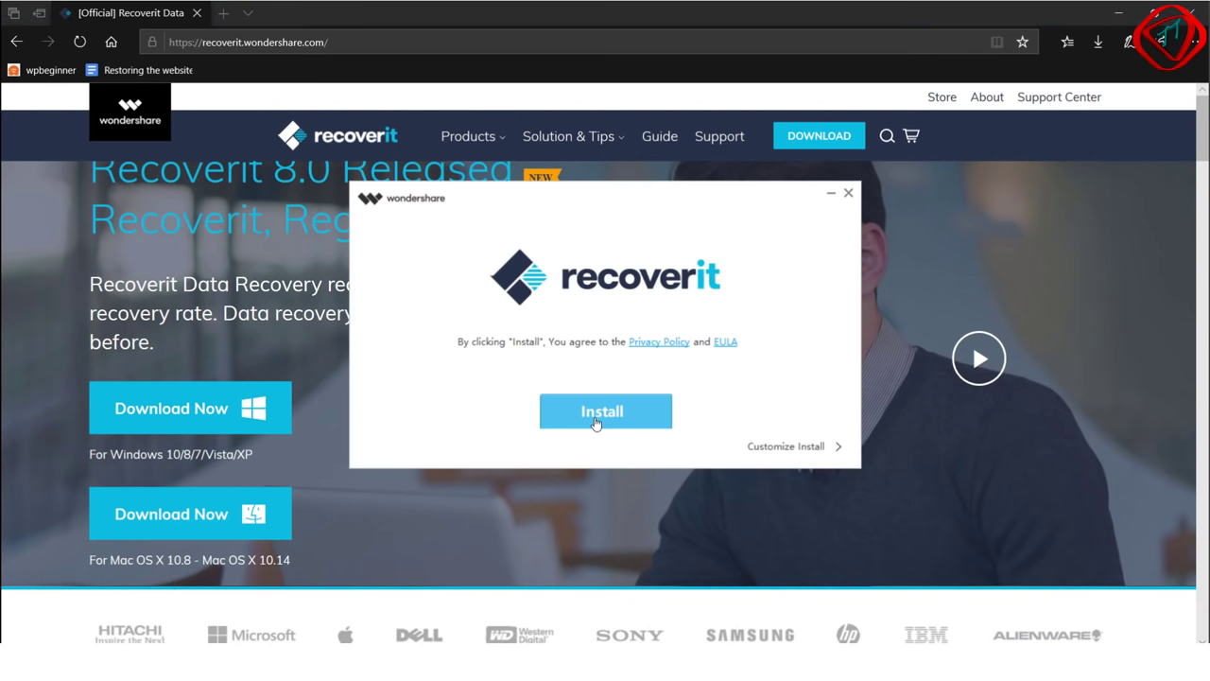
left_click(596, 423)
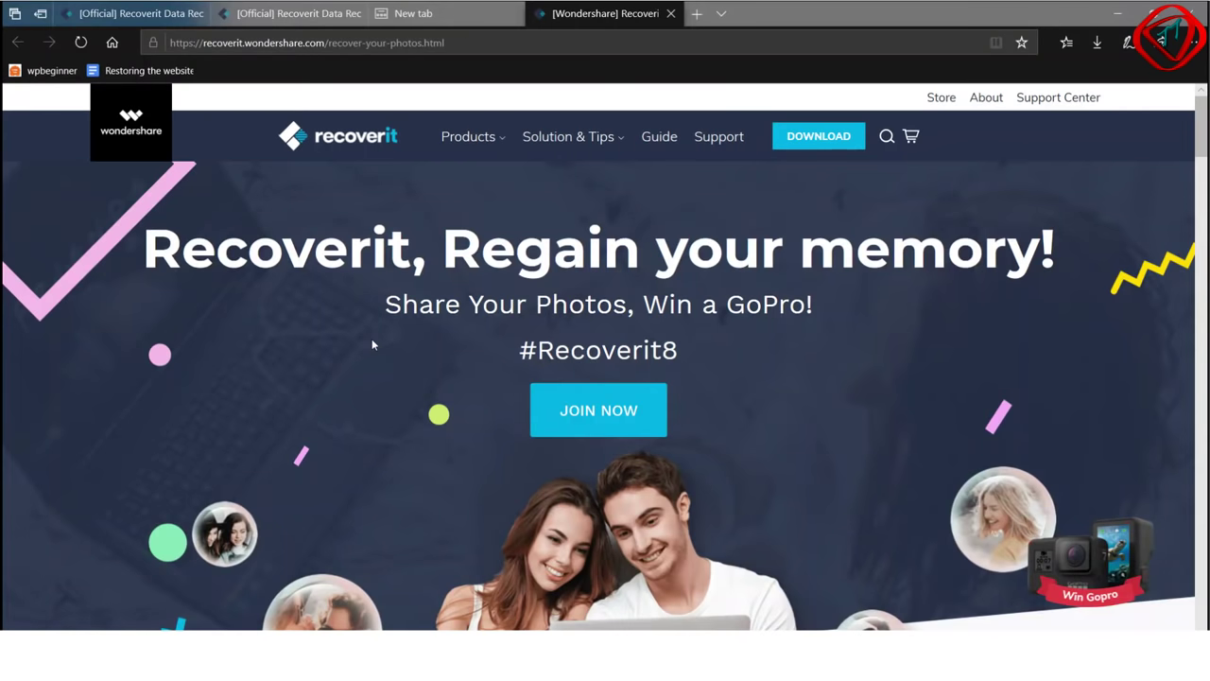
Submit the autofilled email for the free license, then highlight 'mailbox' in the confirmation.
scroll(372, 344, "down", 10)
left_click_drag(701, 298, 868, 301)
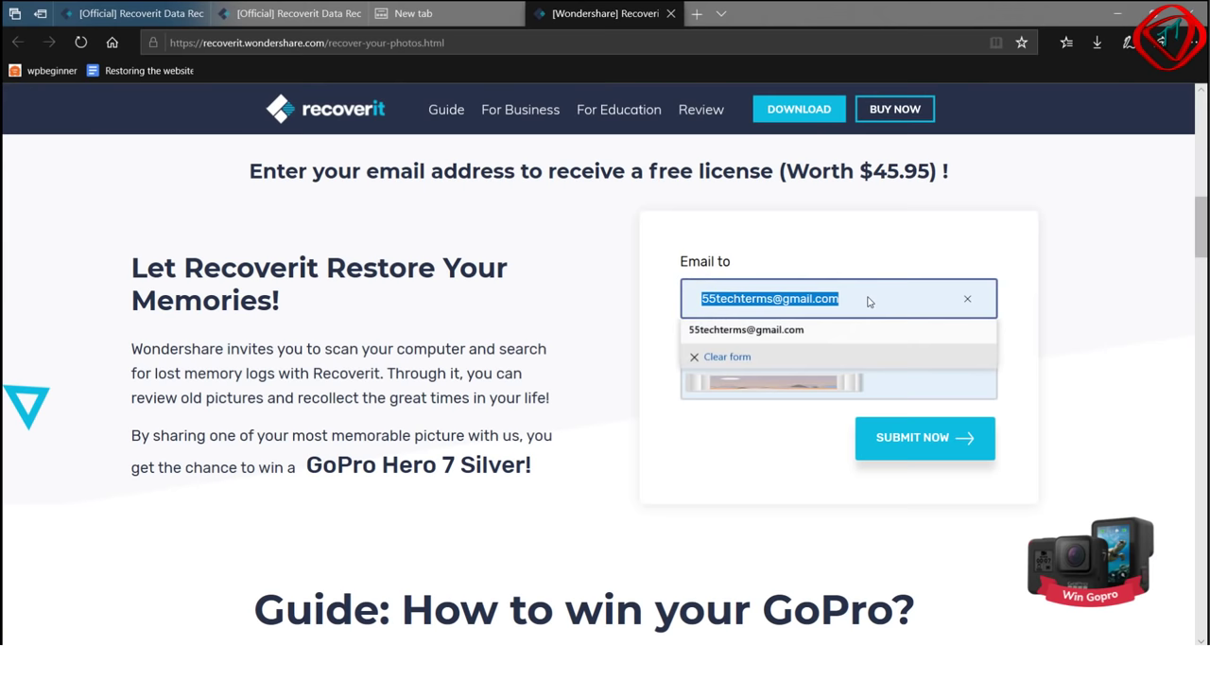
left_click(865, 438)
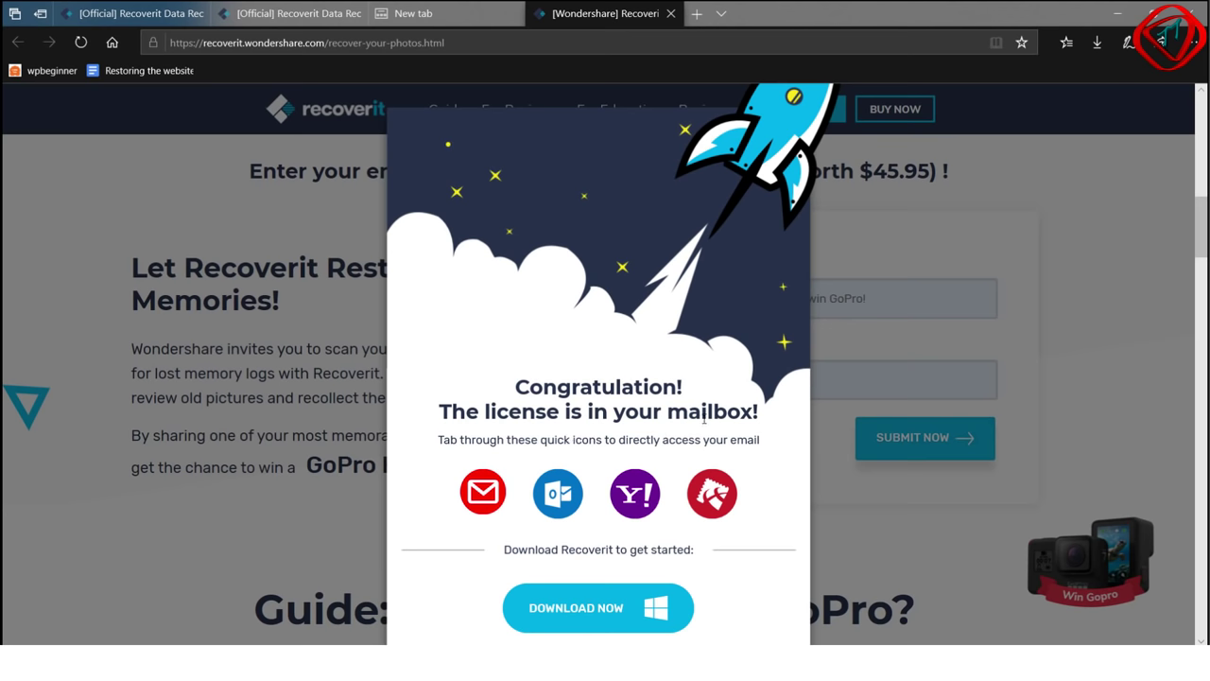
left_click_drag(705, 416, 753, 412)
double_click(747, 412)
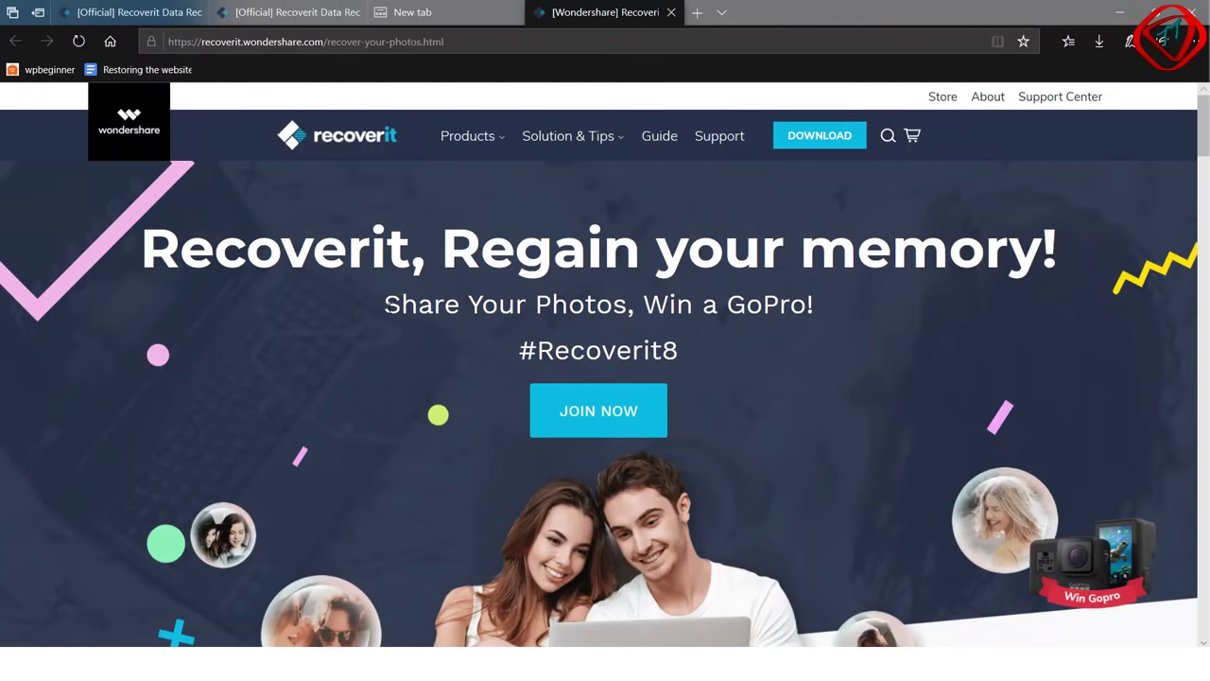
Scroll the campaign page past Participate Now and the GoPro guide to the Facebook Post Show.
scroll(387, 307, "down", 1)
scroll(388, 307, "down", 2)
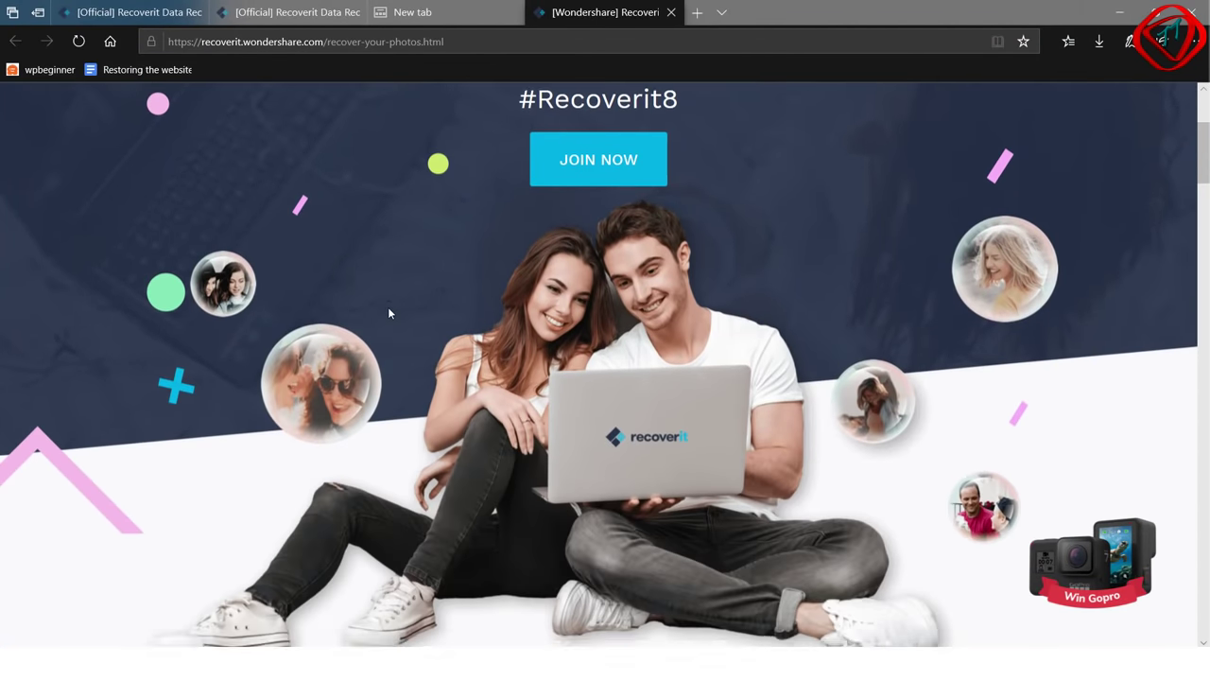
scroll(387, 313, "down", 2)
scroll(388, 313, "down", 2)
scroll(387, 313, "down", 2)
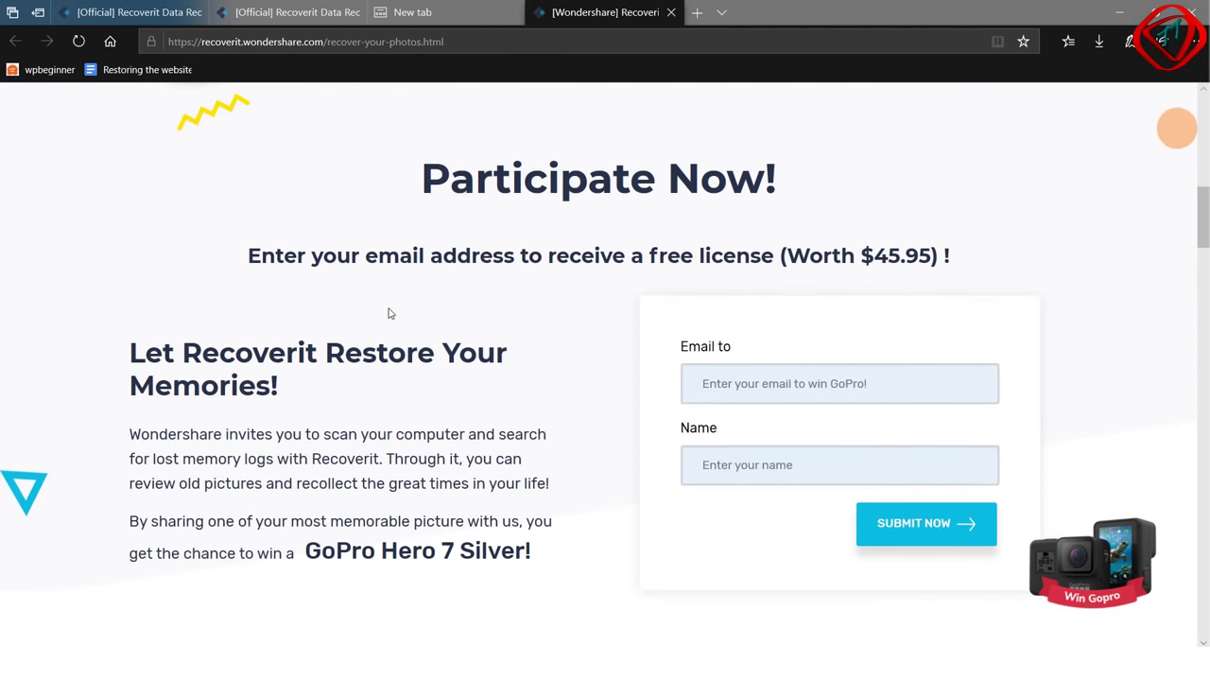
scroll(388, 313, "down", 2)
scroll(388, 313, "down", 2)
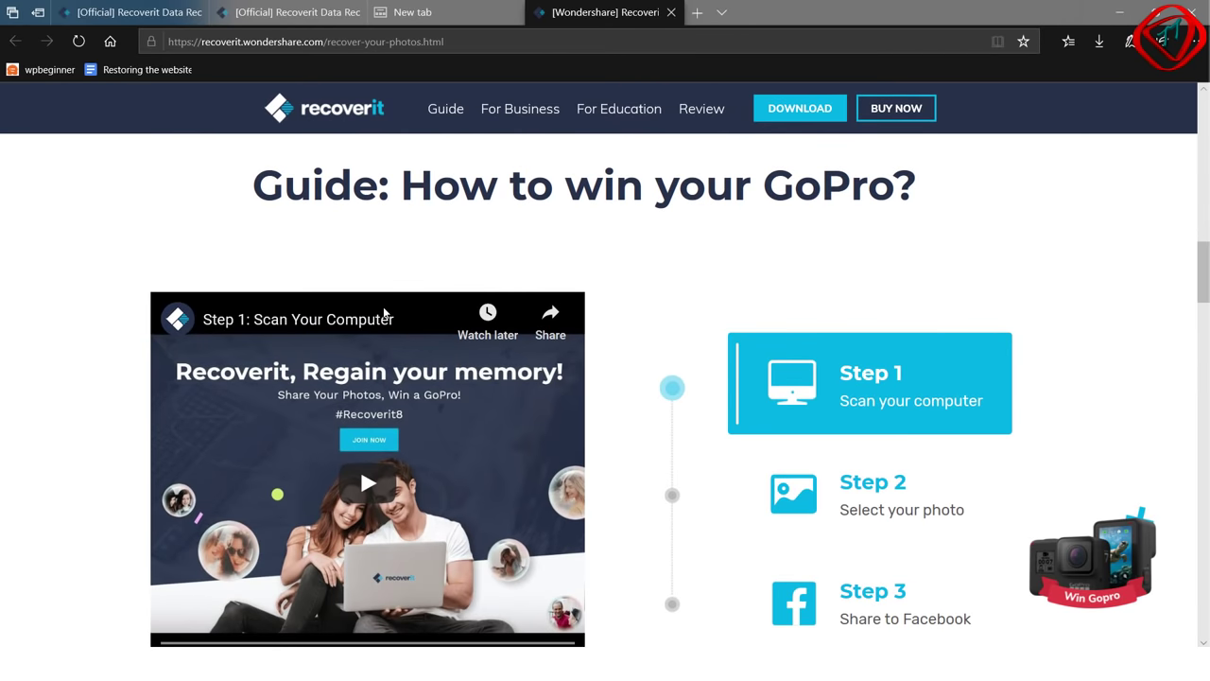
scroll(384, 313, "down", 2)
scroll(384, 313, "down", 2)
scroll(384, 313, "down", 1)
scroll(384, 312, "down", 2)
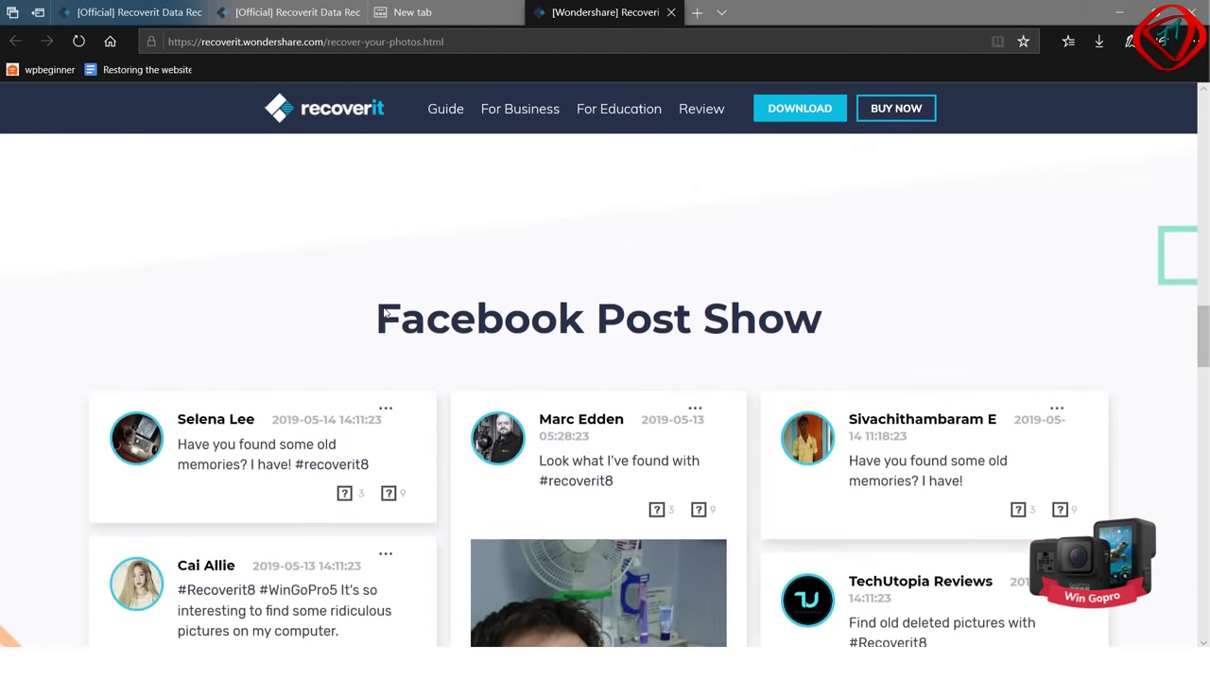
scroll(384, 313, "down", 1)
scroll(384, 313, "down", 2)
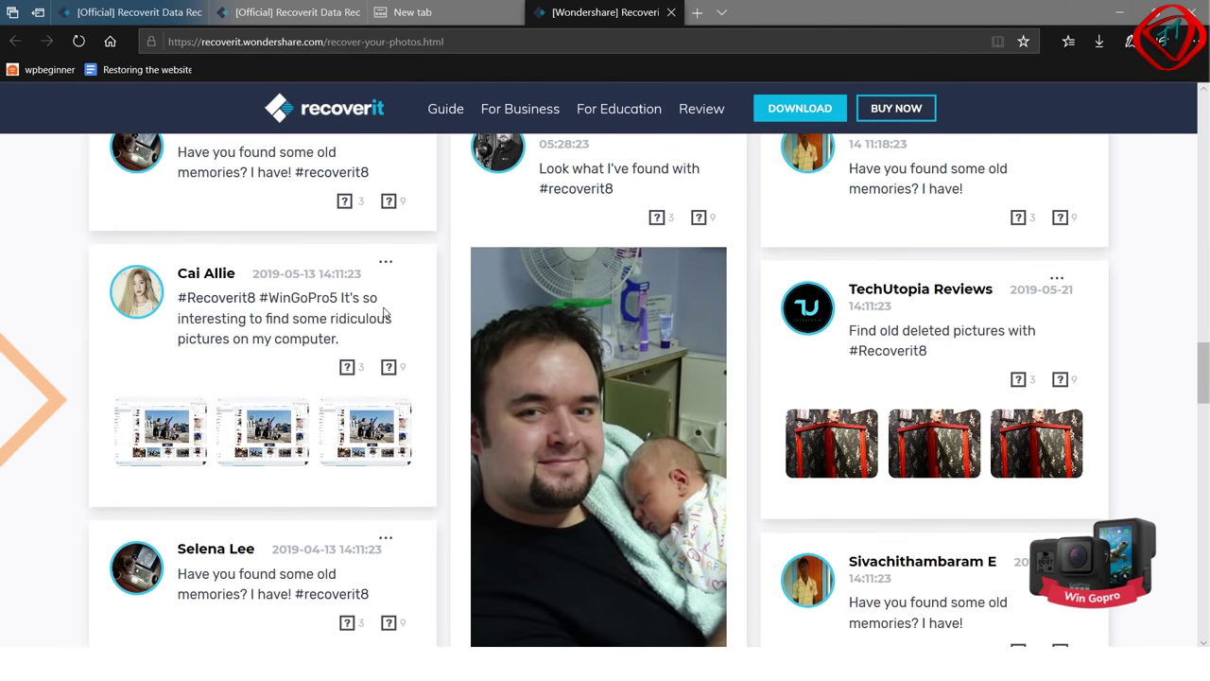